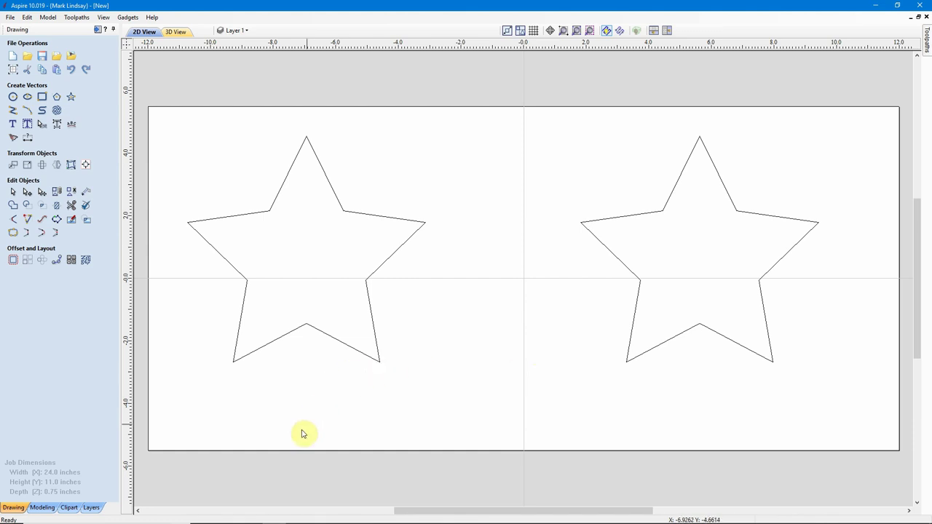
Step: Show MLCNC1.jpg, the Gatton CNC router photo with its table and gantry, in Photos
mouse_move(283, 521)
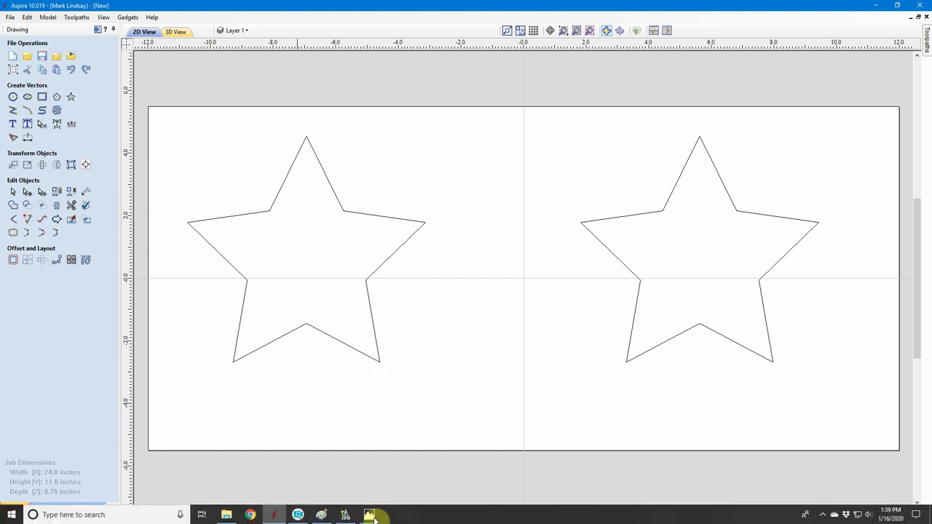
mouse_move(370, 516)
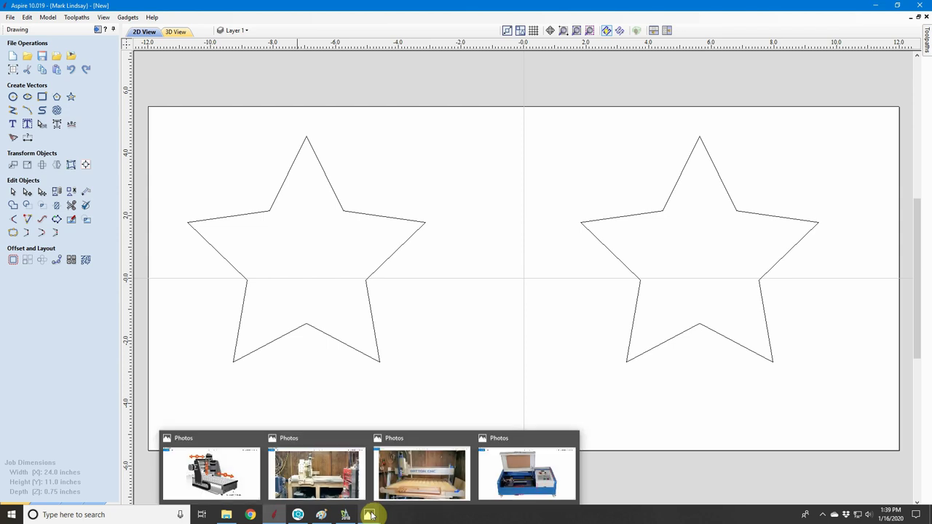
click(419, 448)
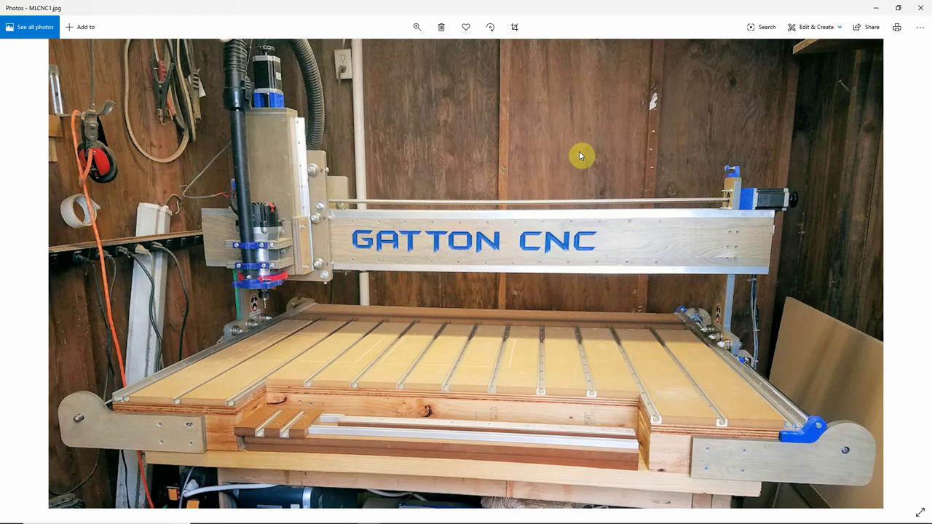
Step: Minimize the router photo to bring back the 24 × 11 inch two-star Aspire job
click(894, 7)
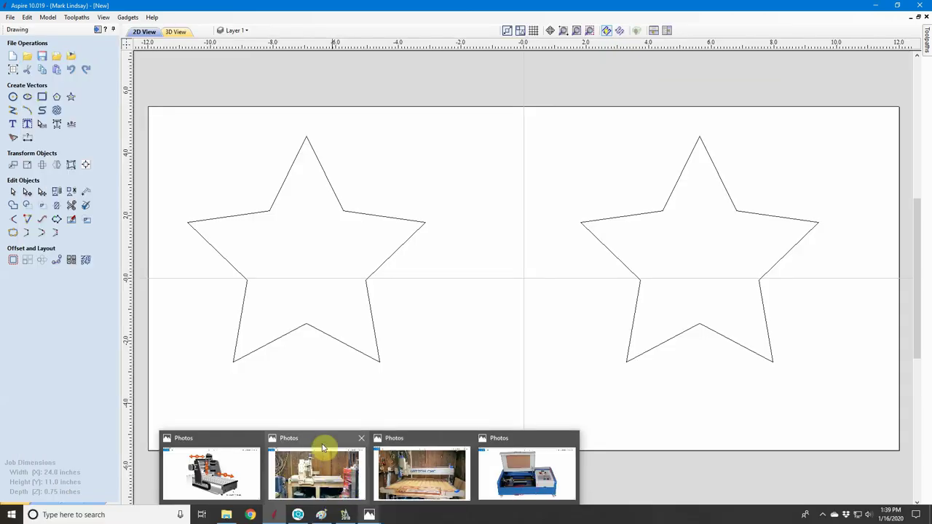
mouse_move(324, 444)
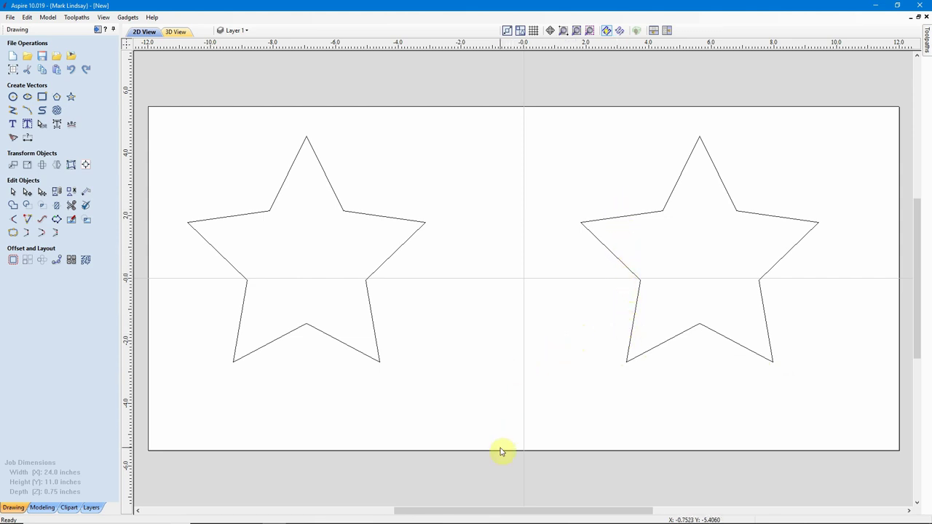
mouse_move(422, 518)
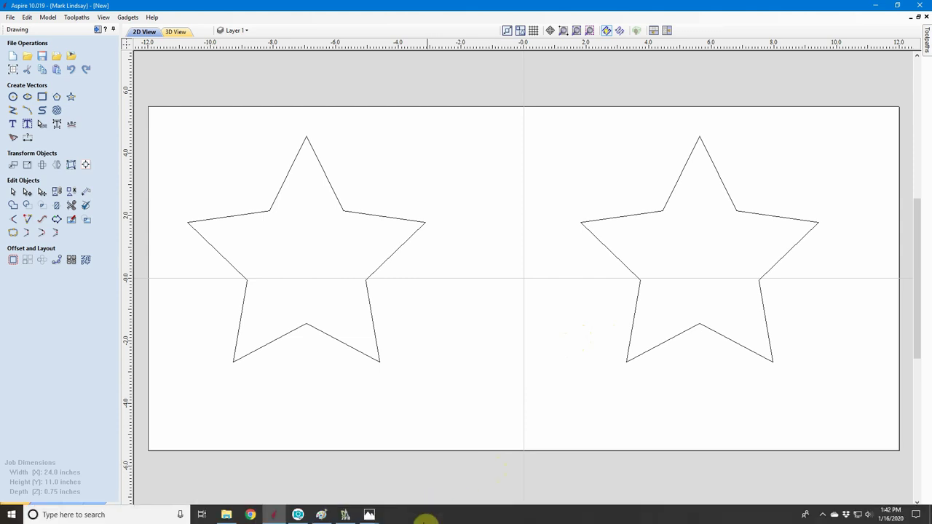
mouse_move(371, 515)
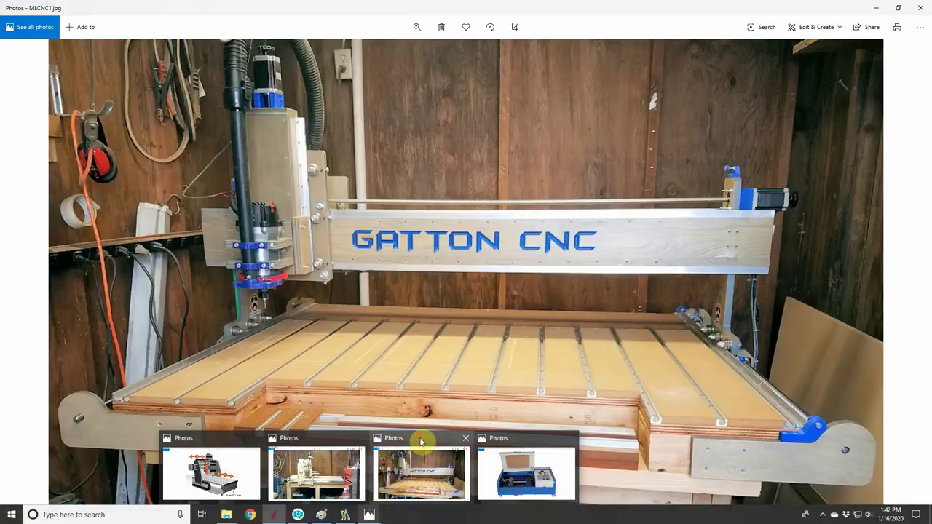
Step: Show the MLCNC1.jpg Gatton router photo to discuss the machine's axes
click(420, 441)
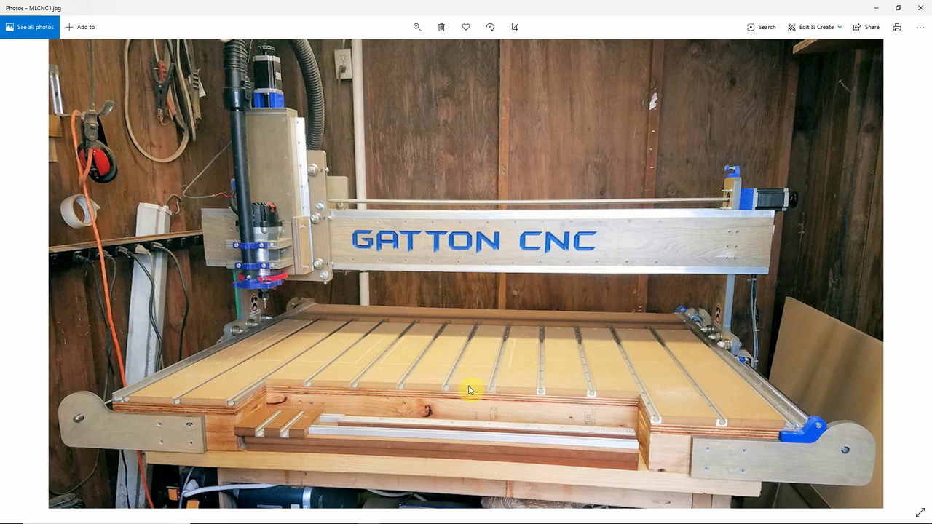
mouse_move(367, 518)
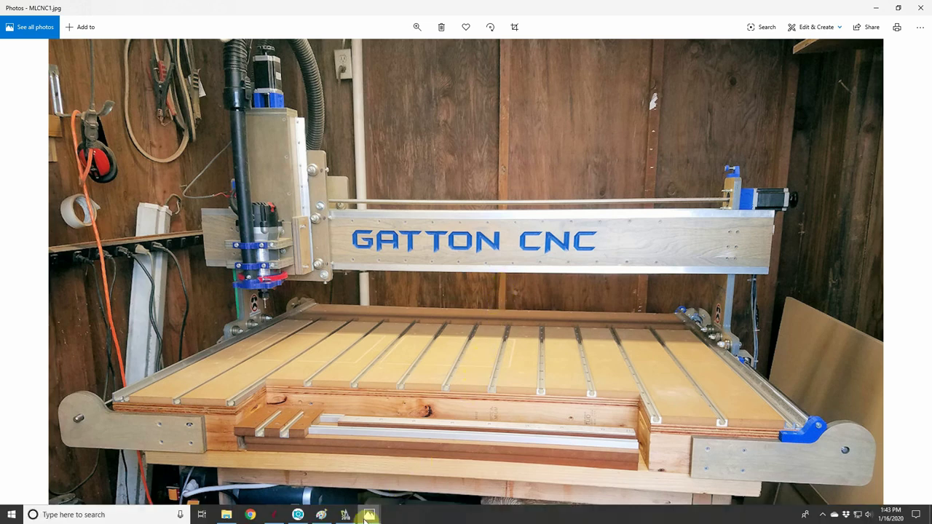
mouse_move(319, 437)
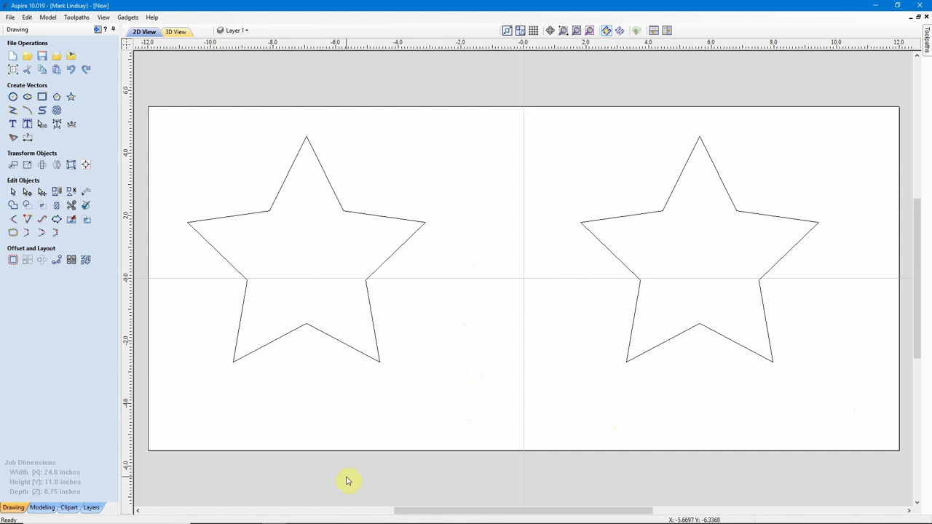
Step: Bring the MLCNC1.jpg Gatton CNC router photo back in front of Aspire
mouse_move(318, 522)
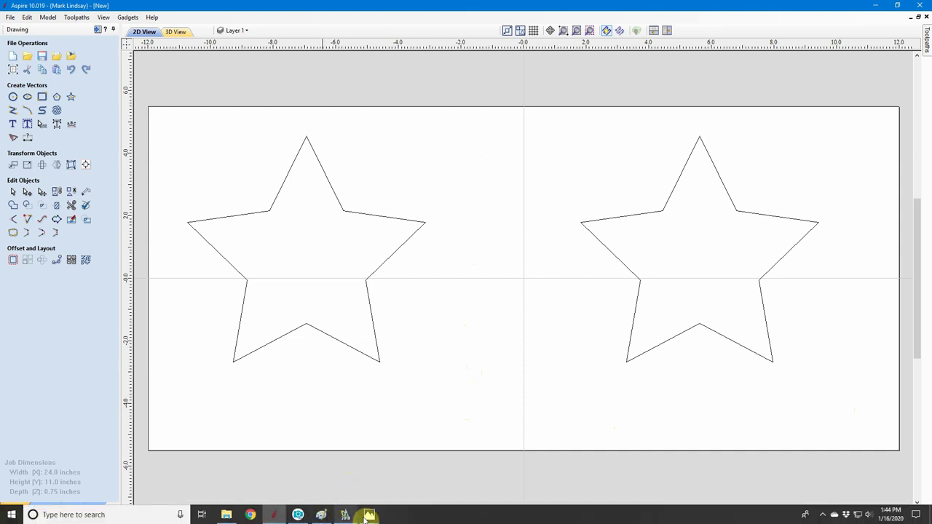
mouse_move(369, 515)
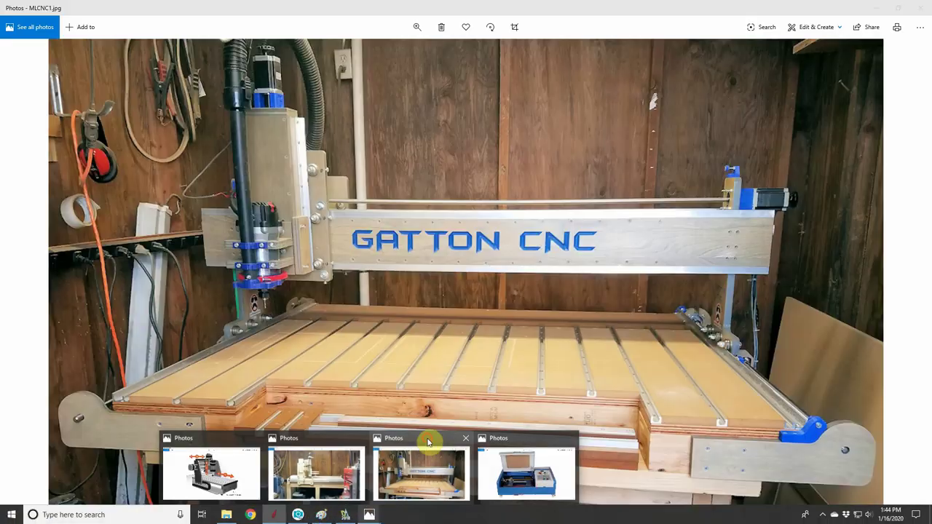
click(422, 455)
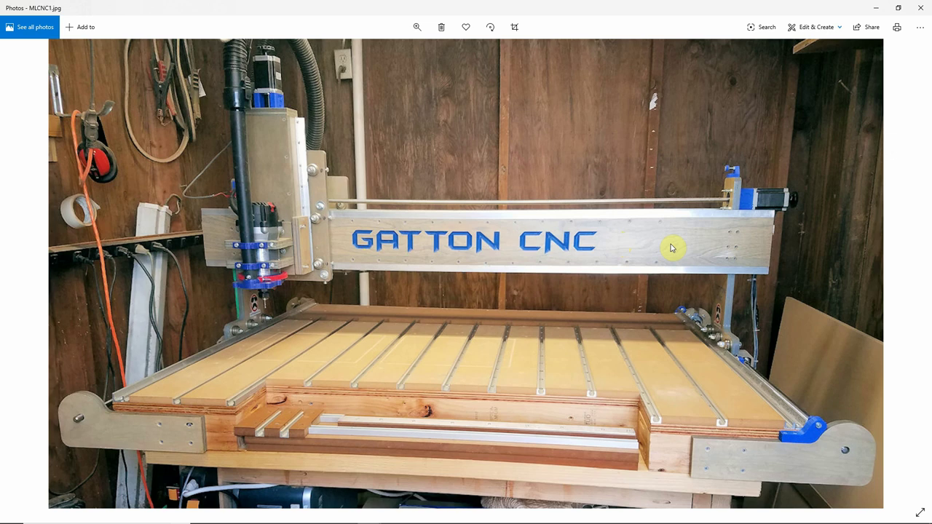
mouse_move(330, 518)
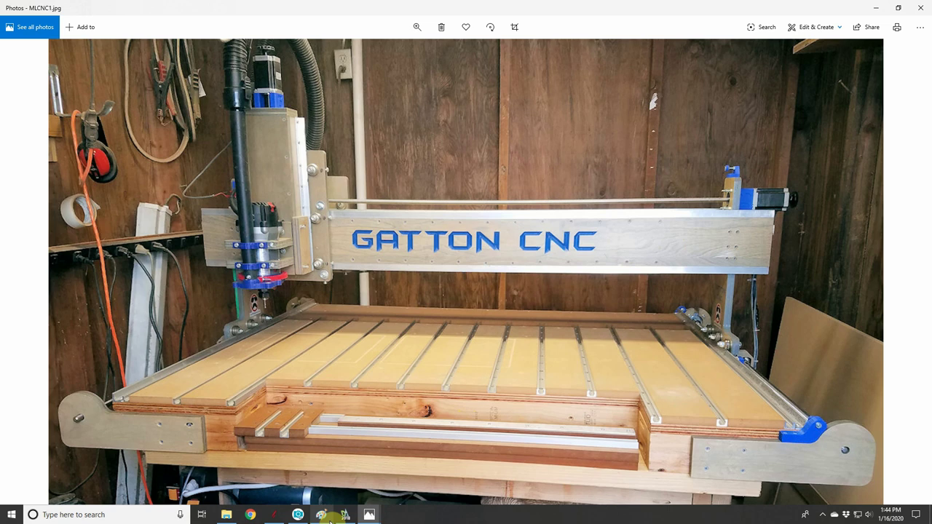
mouse_move(369, 514)
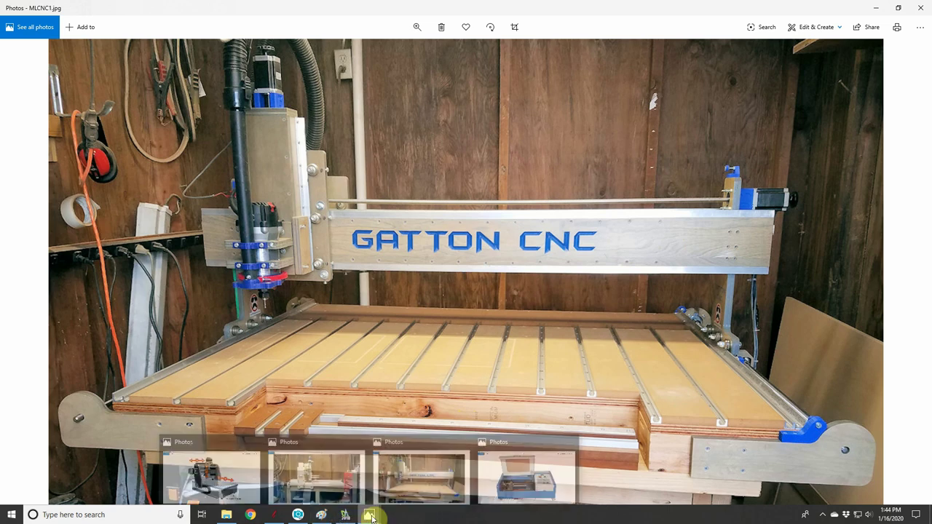
Step: View the Laser 2.jpg dimensioned laser cutter photo, then minimize it
click(486, 488)
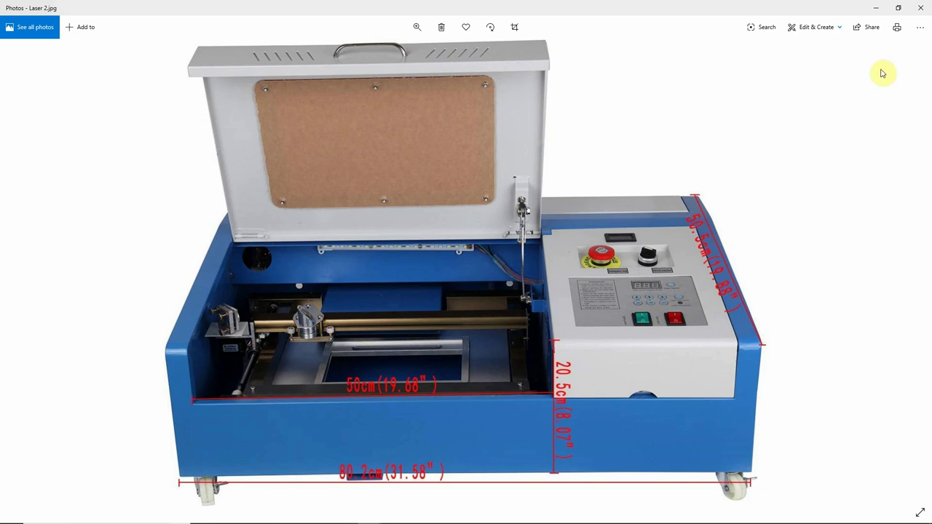
click(875, 7)
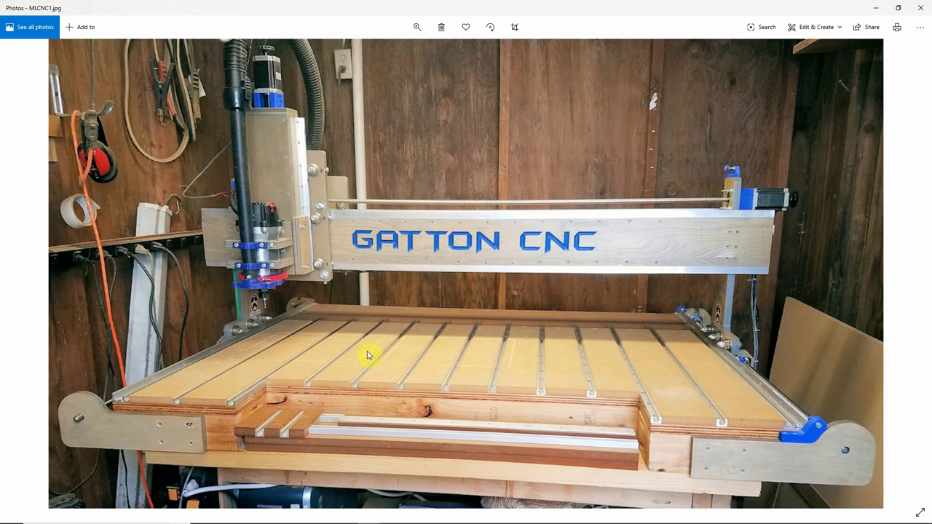
Step: Switch through Aspire to DraftSight's sunglasses-and-moustache CNC logo DXF
mouse_move(346, 516)
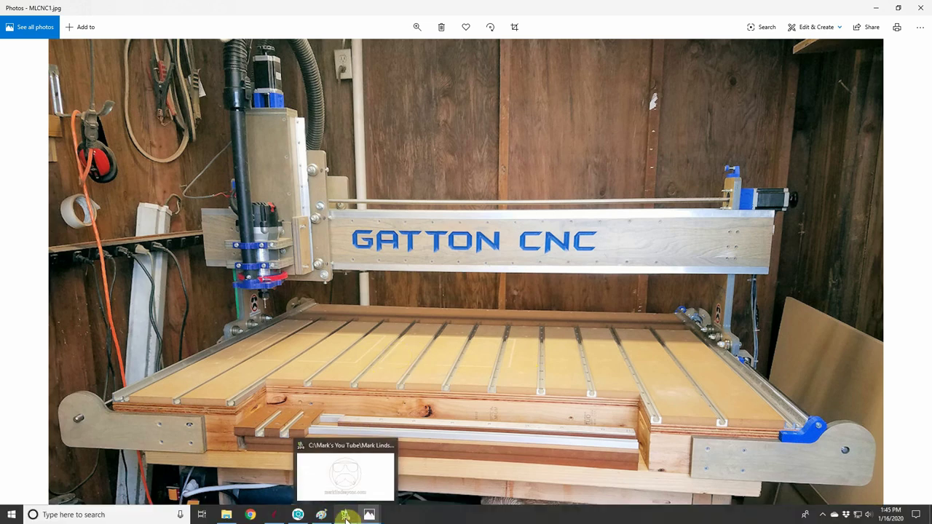
click(346, 517)
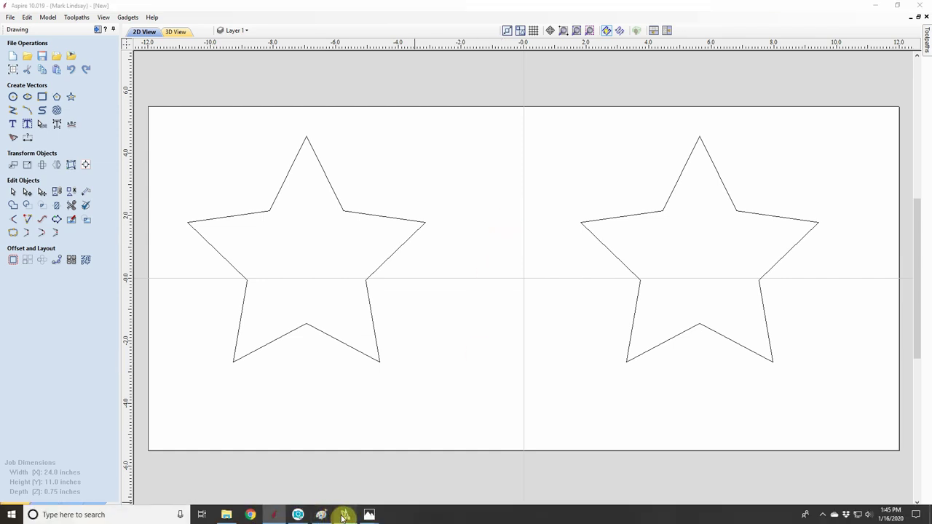
click(340, 515)
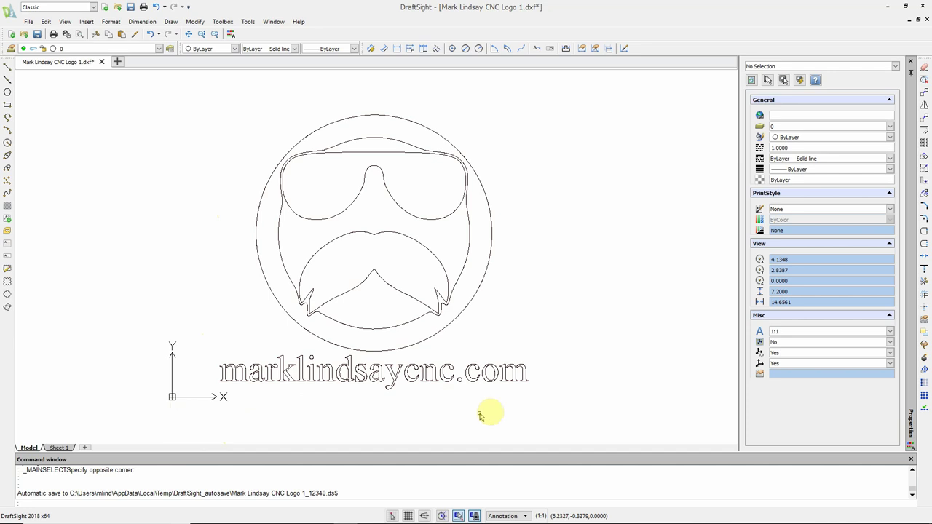
Step: Minimize the DraftSight logo and bring up Shades and Stache 2.jpg in Paint
click(891, 9)
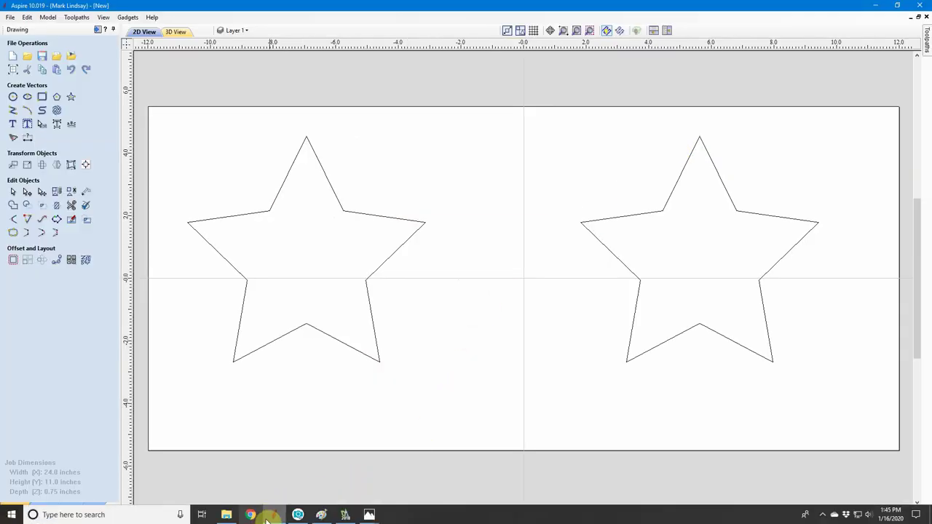
click(323, 515)
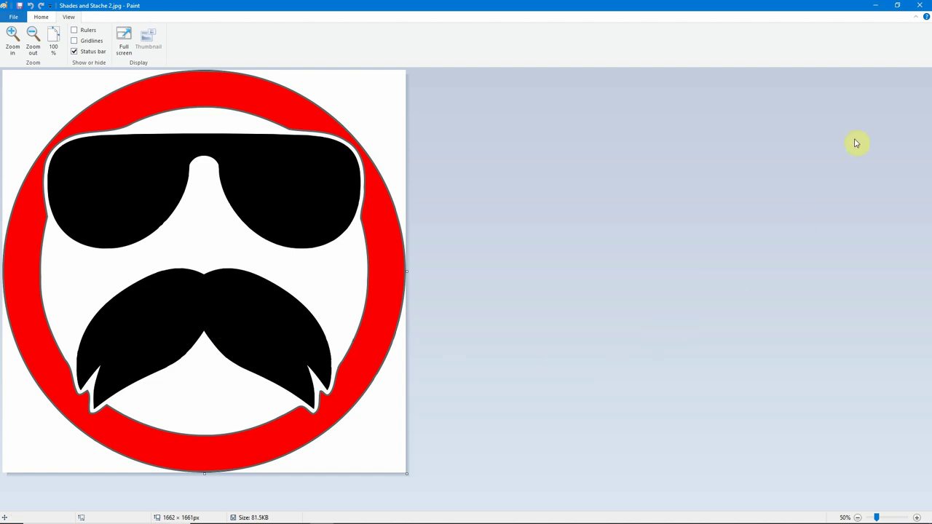
click(875, 5)
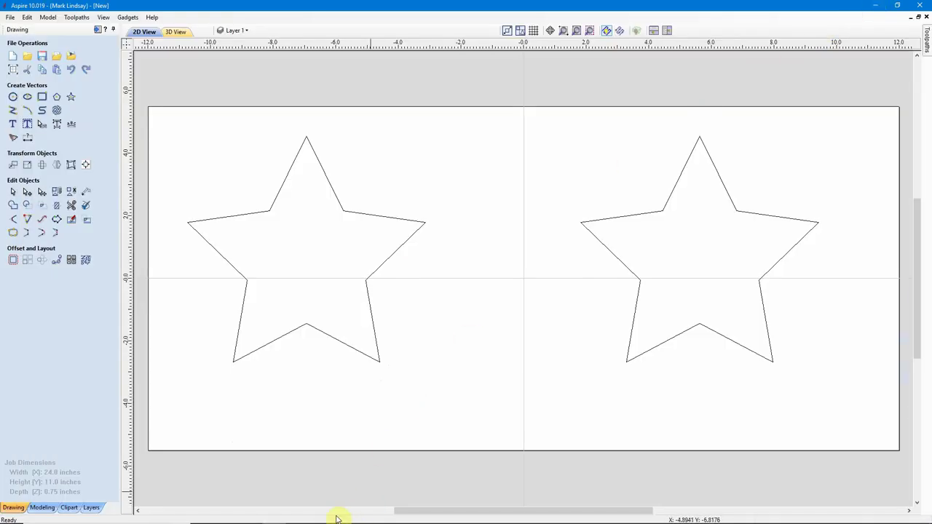
mouse_move(226, 515)
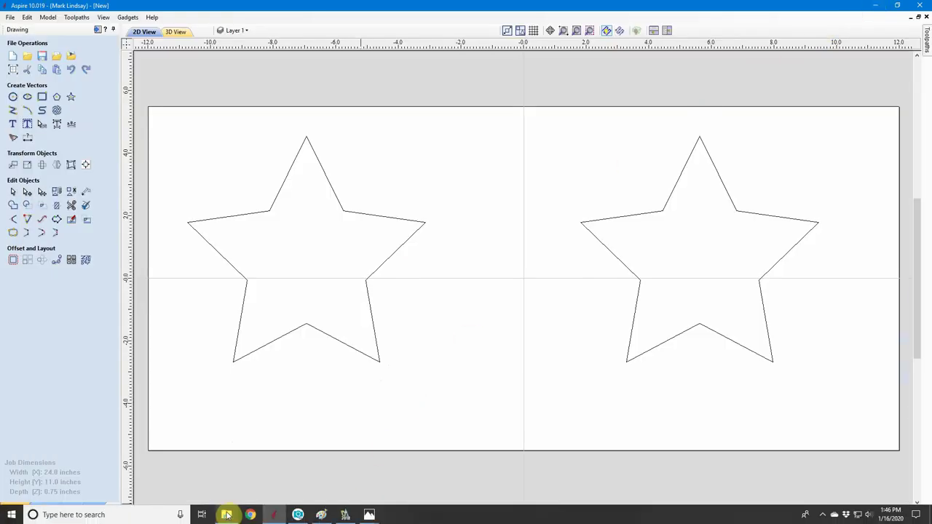
click(301, 516)
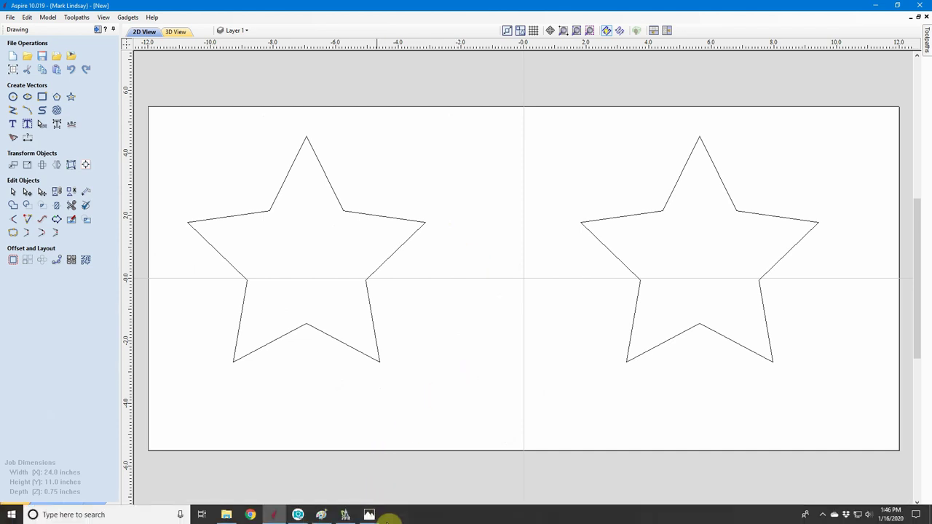
mouse_move(369, 516)
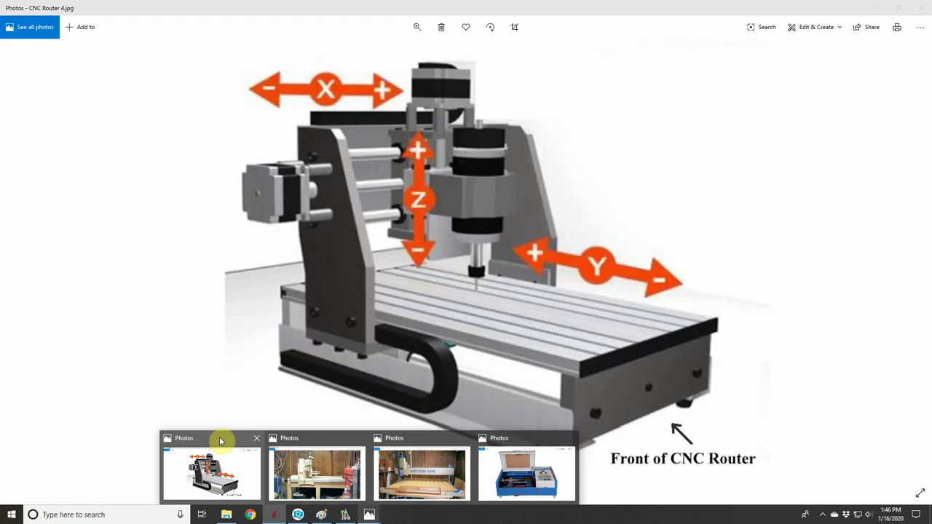
Step: Show the CNC Router 4.jpg X/Y/Z axis diagram, then close it
click(219, 439)
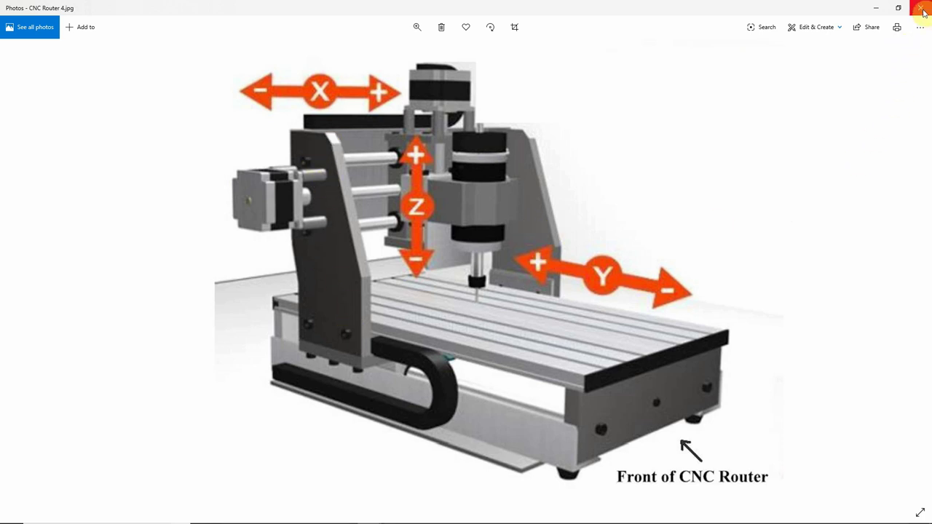
click(922, 10)
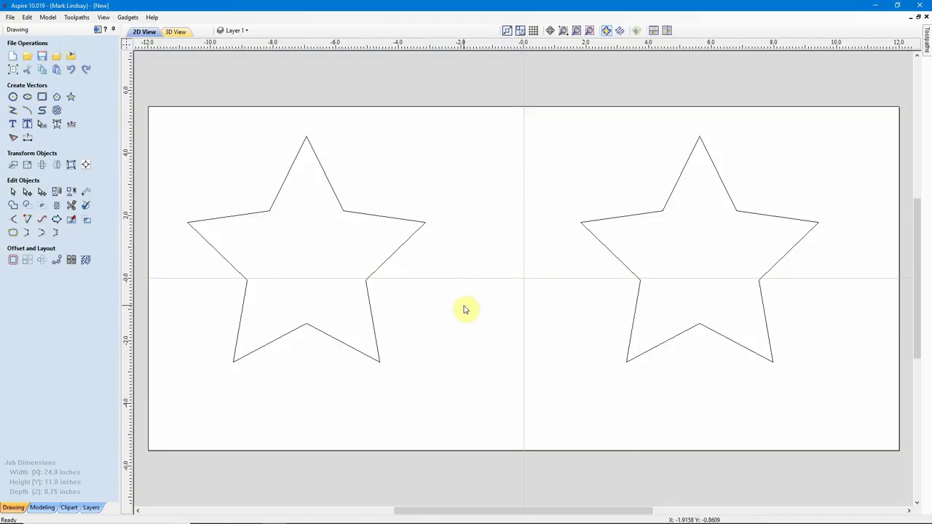
mouse_move(353, 518)
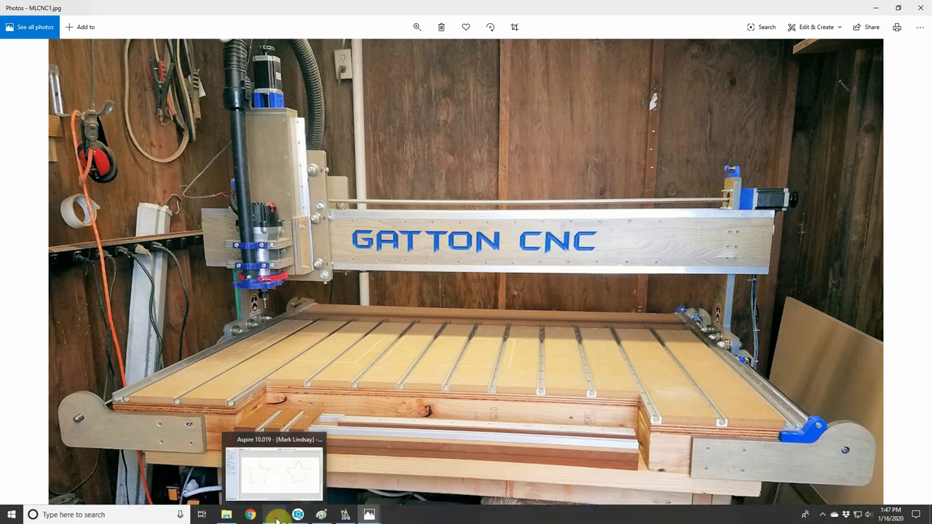
click(277, 517)
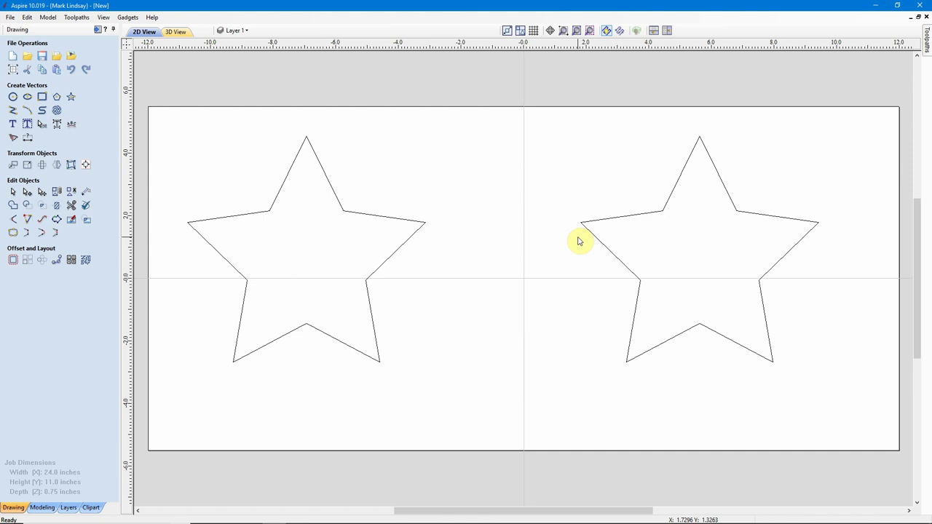
Step: Select both stars and align them to the centre of the material
key(ctrl+a)
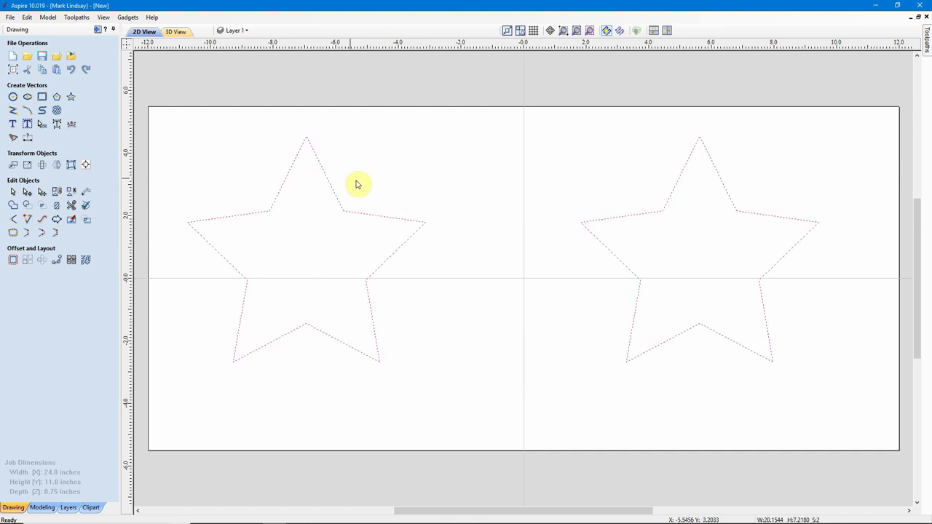
click(86, 166)
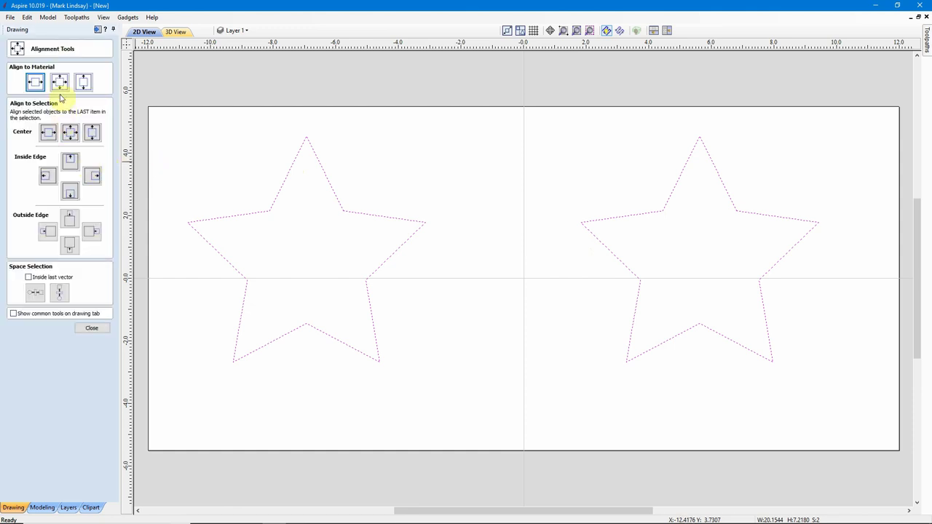
click(59, 83)
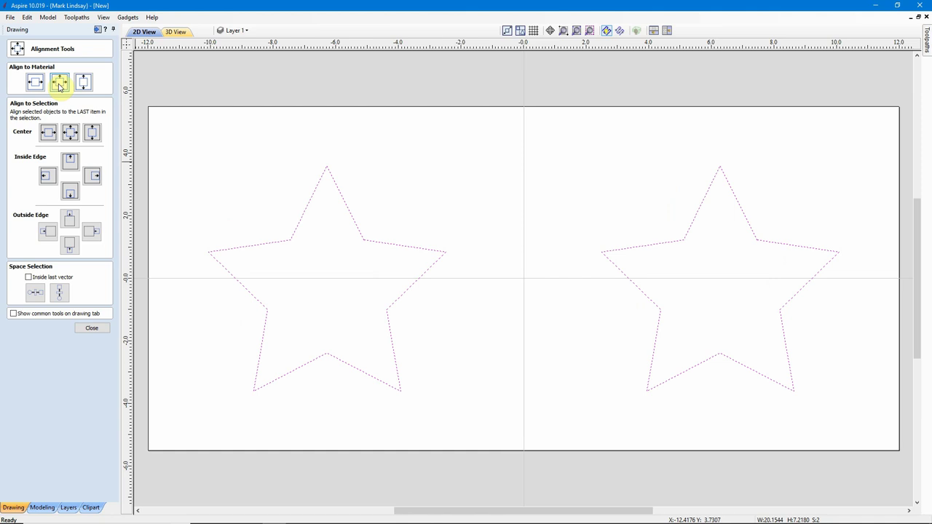
click(91, 328)
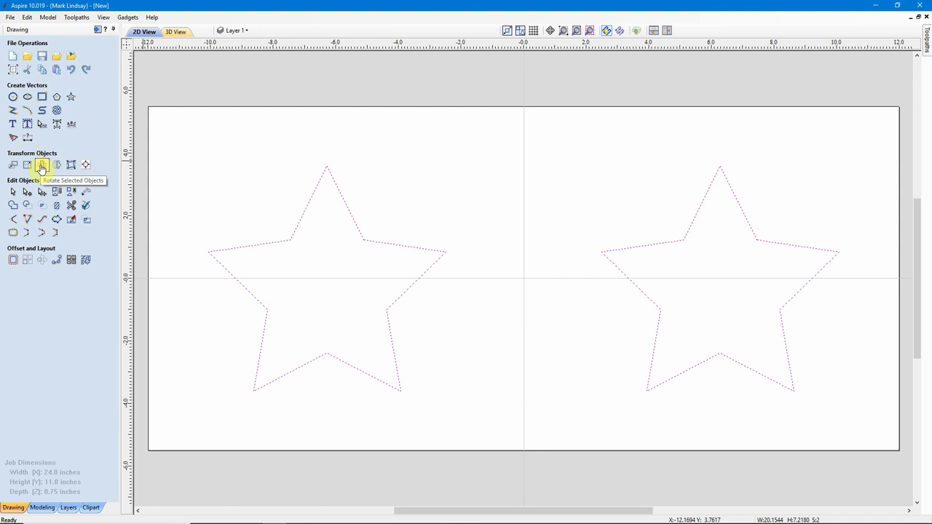
Step: Rotate both selected stars 90° and zoom out to see them stacked vertically
click(42, 166)
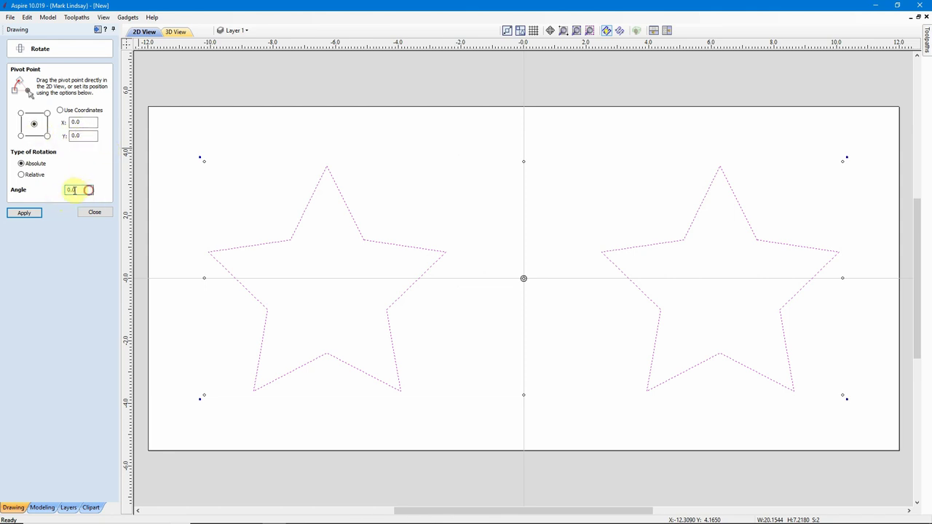
text(90)
click(21, 214)
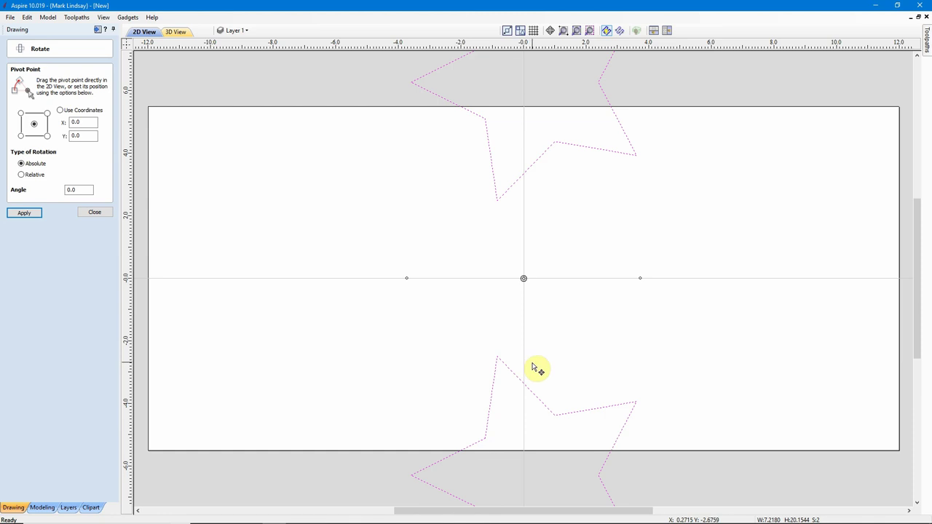
scroll(537, 366, down, 2)
scroll(537, 361, down, 1)
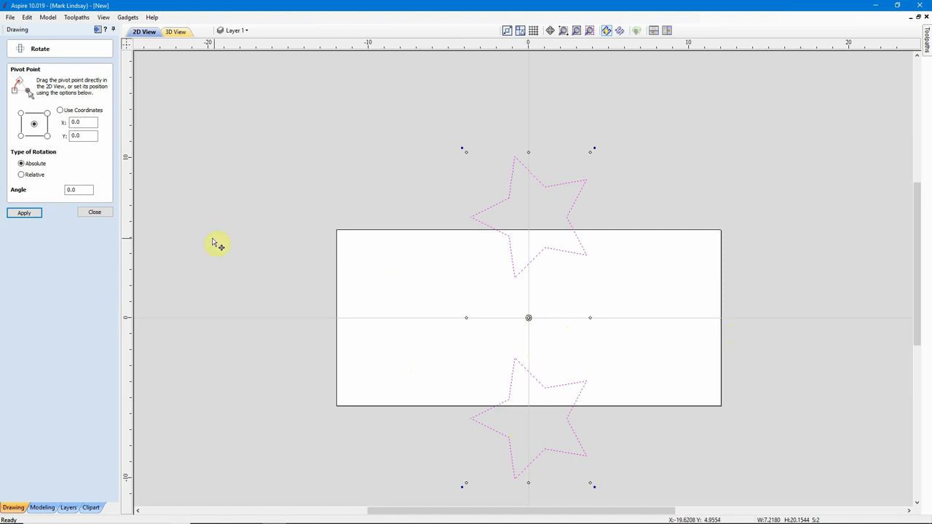
click(95, 213)
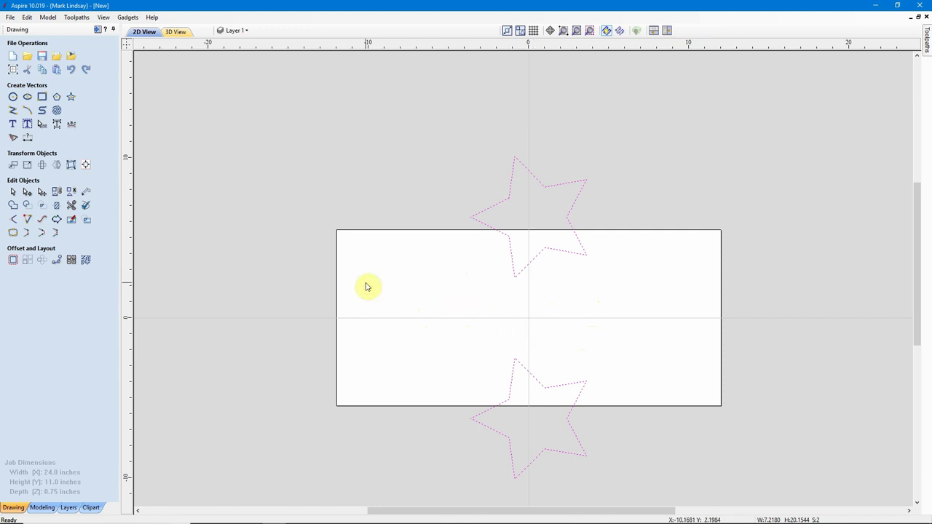
Step: In Job Setup, set the material Width (X) to 11 in and Height (Y) to 24 in
click(12, 70)
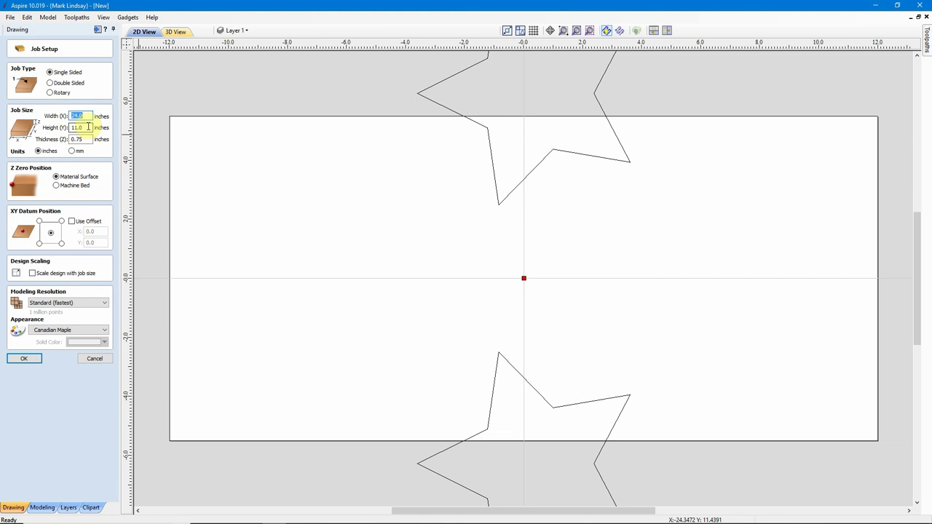
double_click(87, 115)
click(86, 128)
text(11)
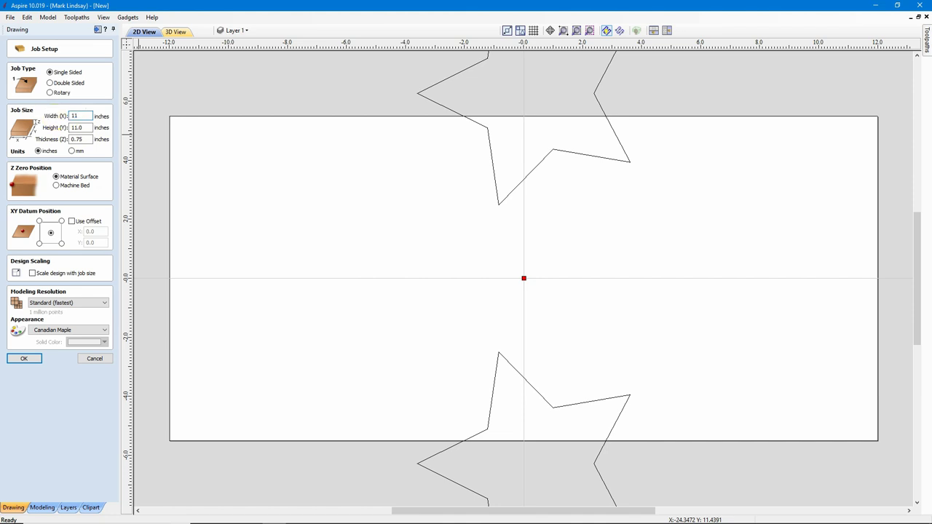
key(Tab)
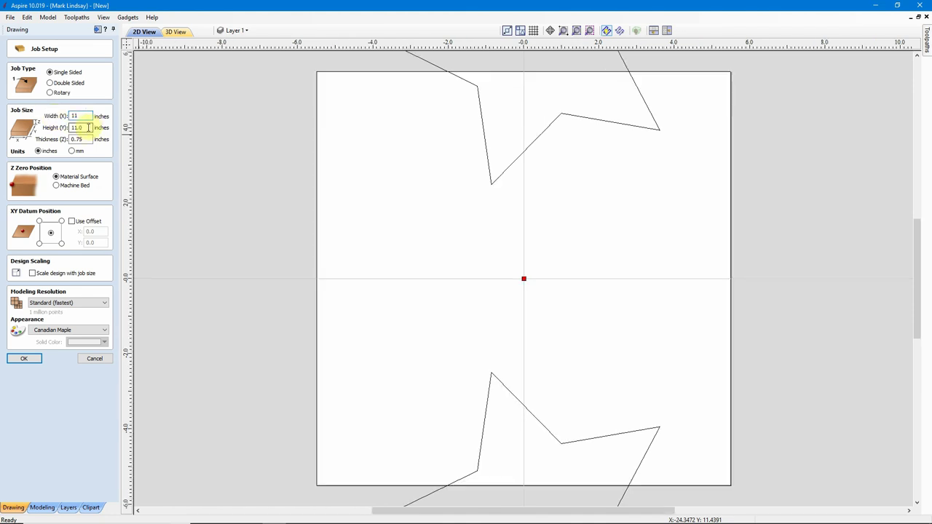
text(24)
key(Return)
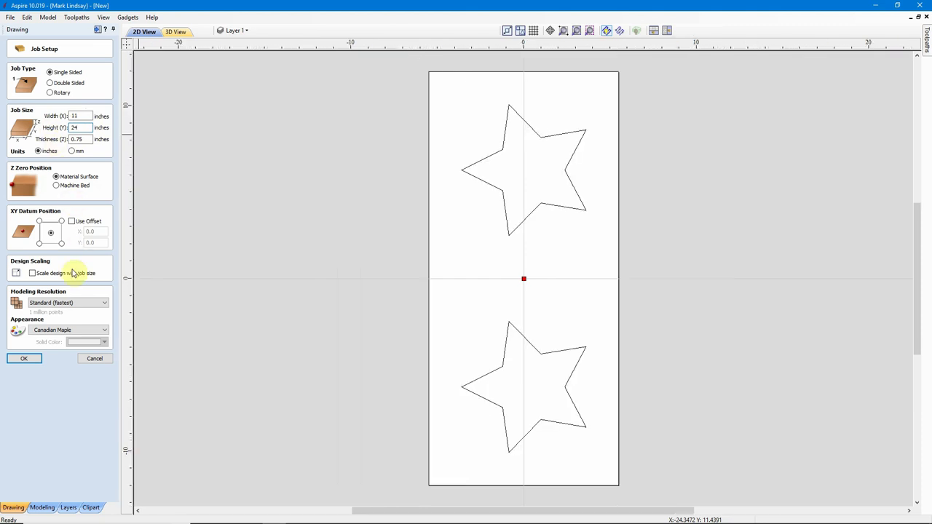
click(19, 360)
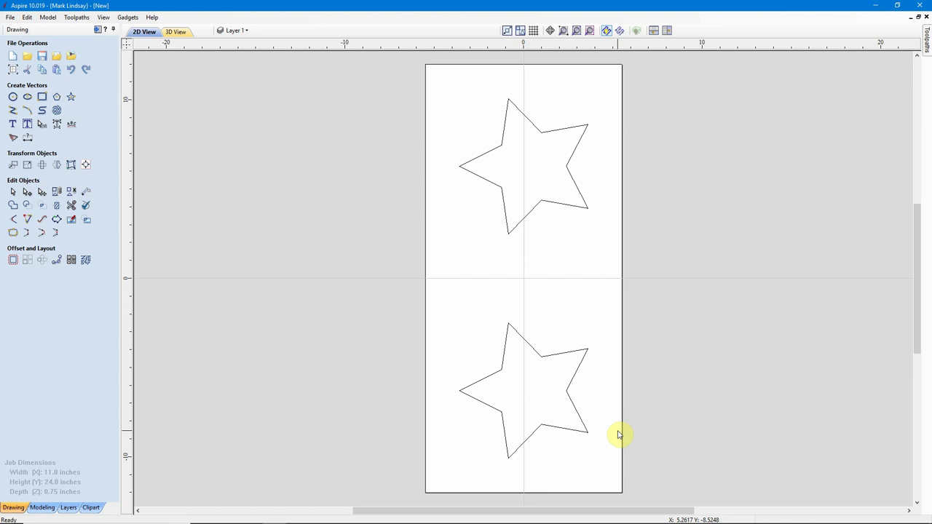
click(98, 29)
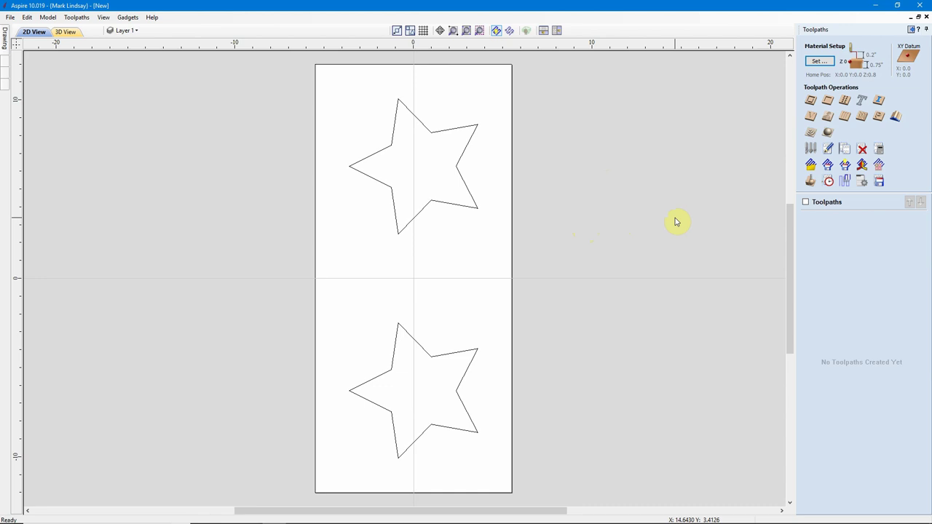
key(F11)
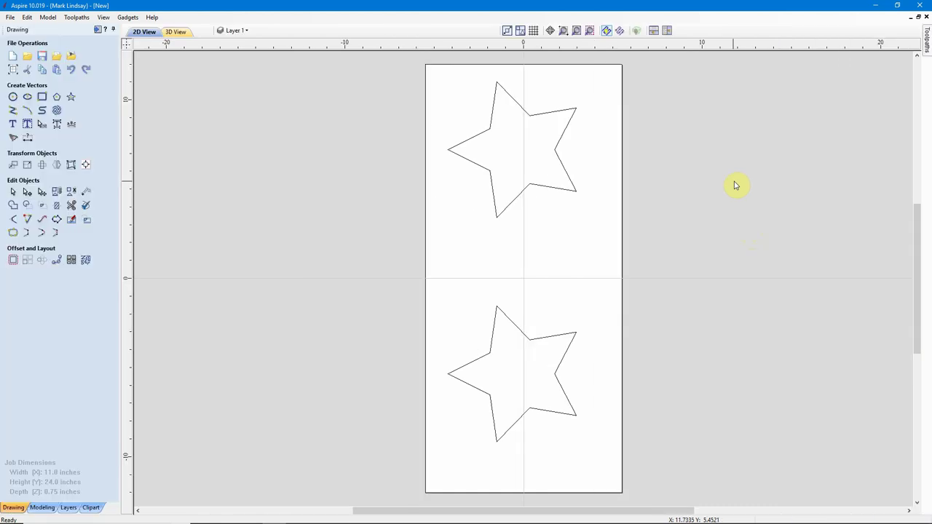
mouse_move(357, 521)
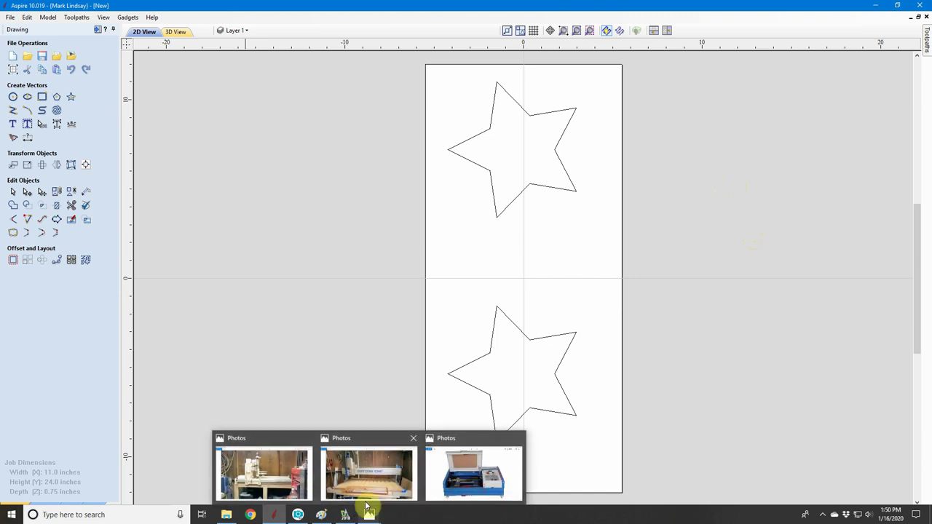
Step: Bring up the MLCNC1 CNC machine photo from the taskbar, then minimise it
click(267, 446)
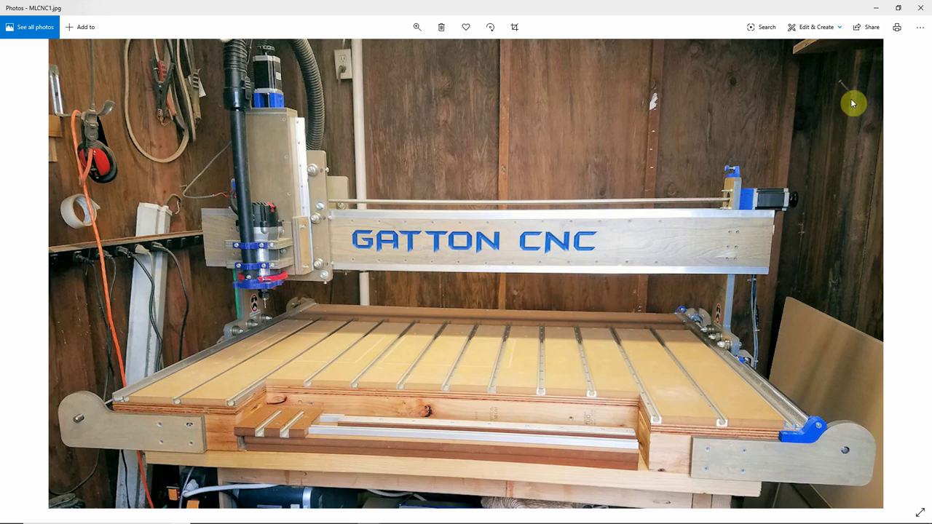
click(876, 7)
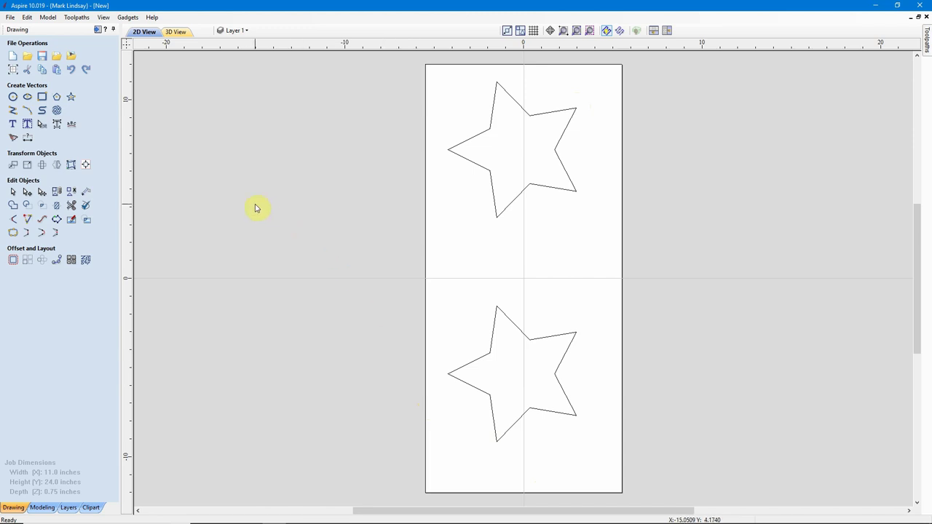
click(11, 70)
double_click(79, 115)
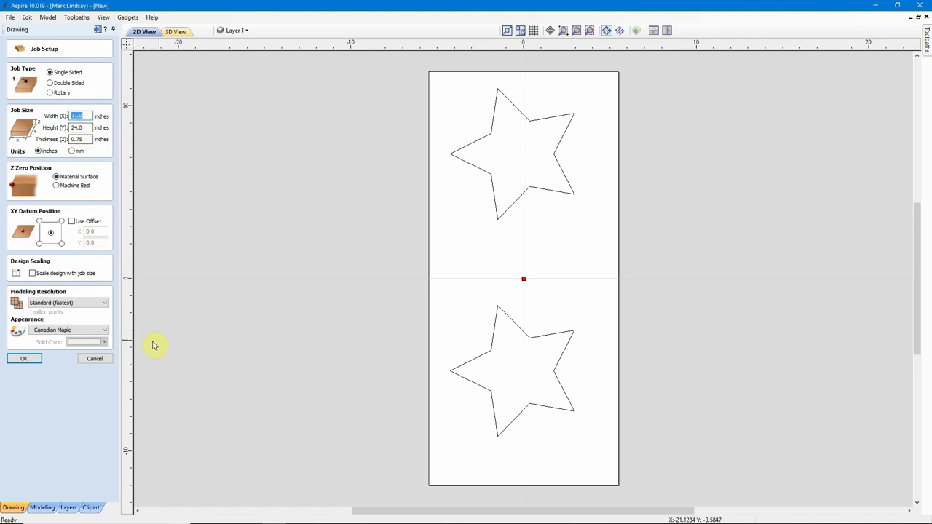
click(95, 358)
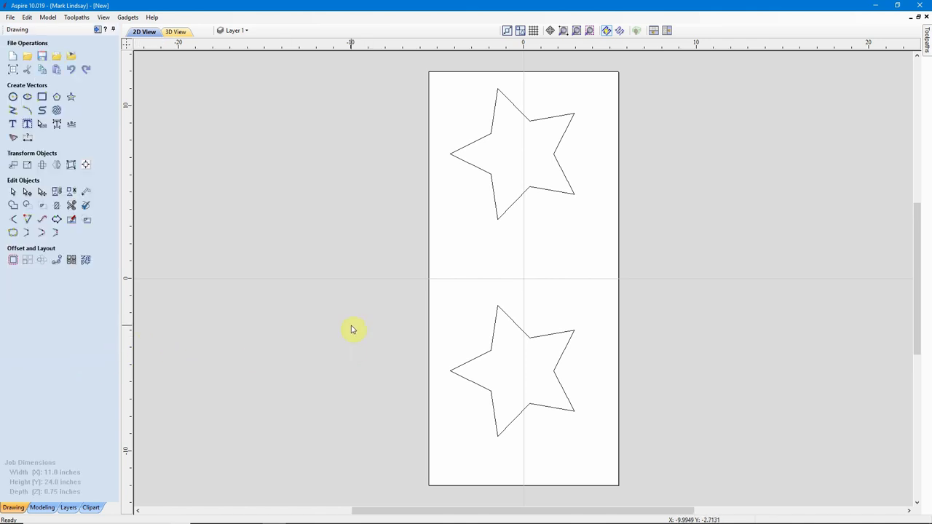